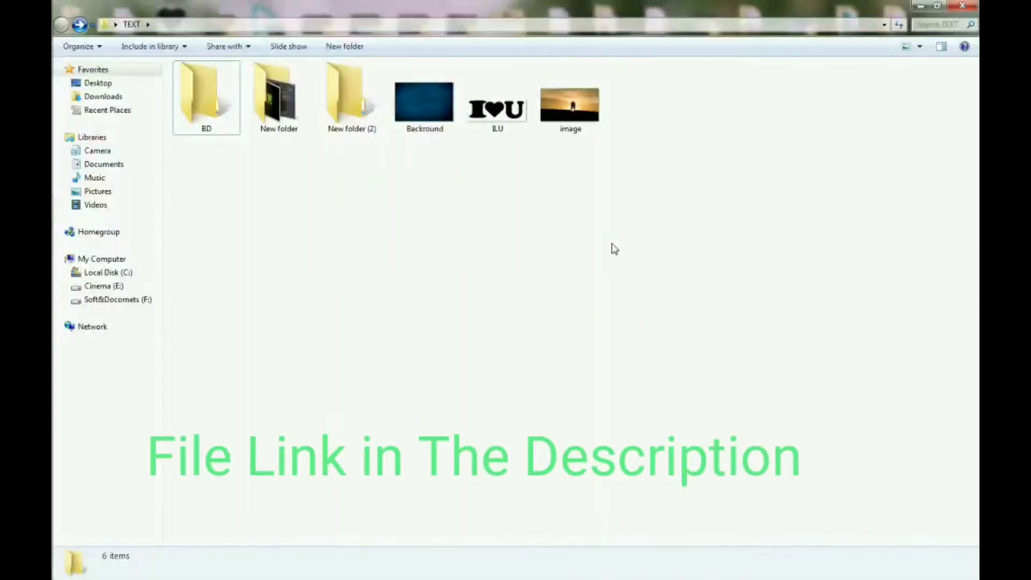
# - Refresh the TEXT folder view in Windows Explorer twice
pyautogui.rightClick(602, 218)
pyautogui.click(636, 268)
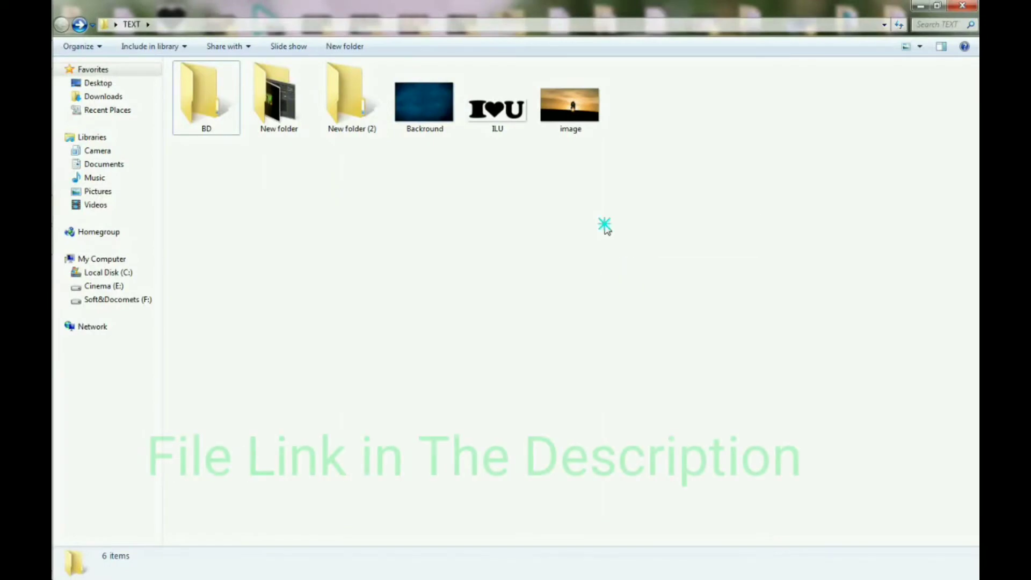
pyautogui.rightClick(627, 223)
pyautogui.click(639, 276)
# - Open Backround.jpg, ILU.png and image.jpg in Photoshop, ending with image.jpg in front
pyautogui.moveTo(713, 185)
pyautogui.mouseDown()
pyautogui.moveTo(453, 133)
pyautogui.moveTo(70, 241)
pyautogui.moveTo(299, 244)
pyautogui.mouseUp()
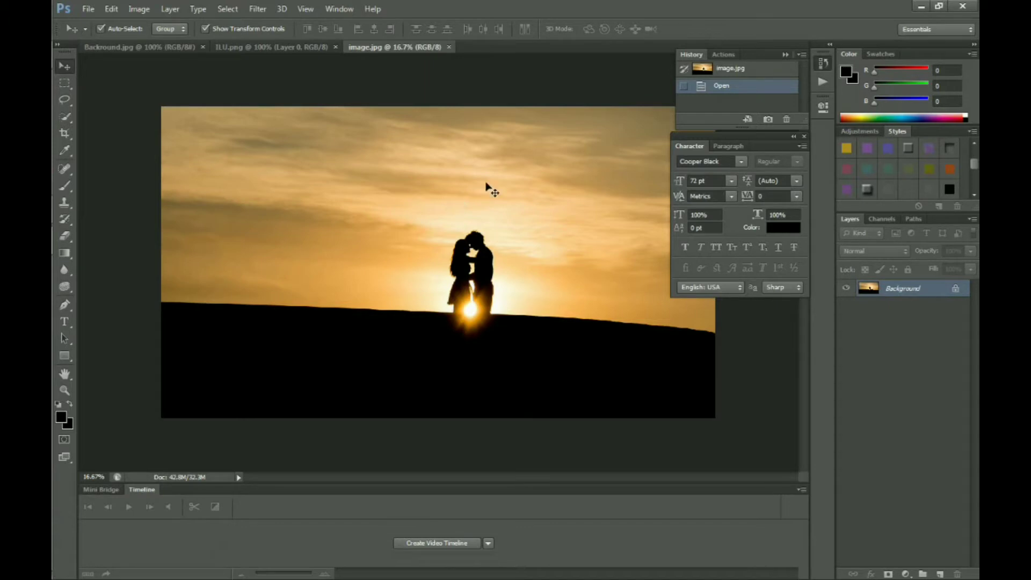
pyautogui.click(290, 47)
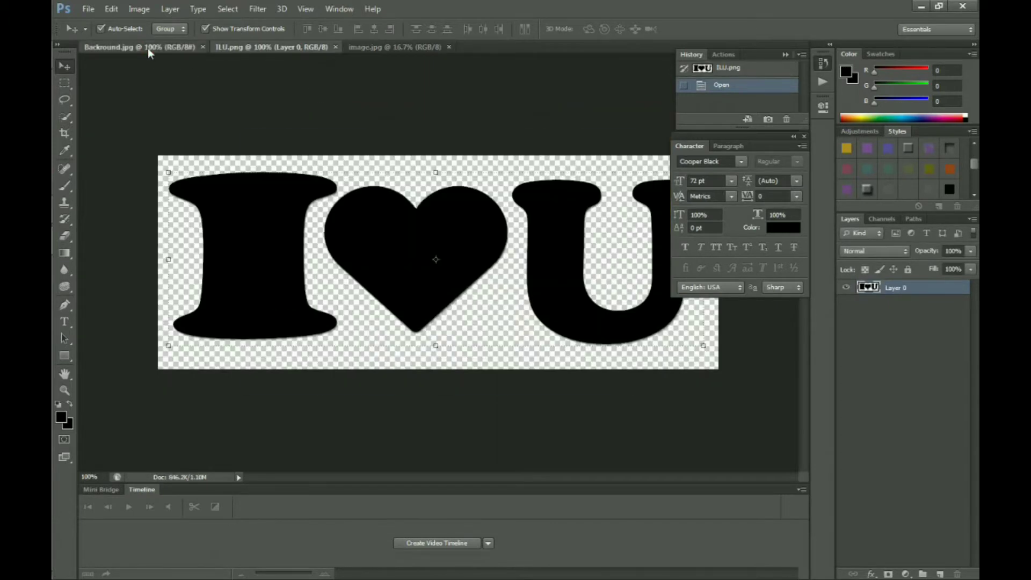
pyautogui.click(150, 47)
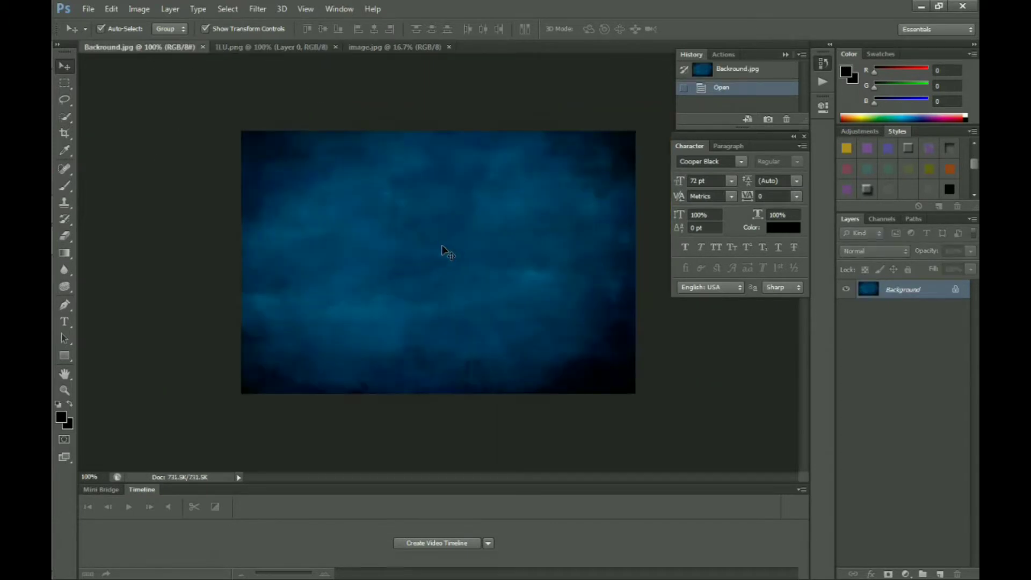
pyautogui.click(94, 11)
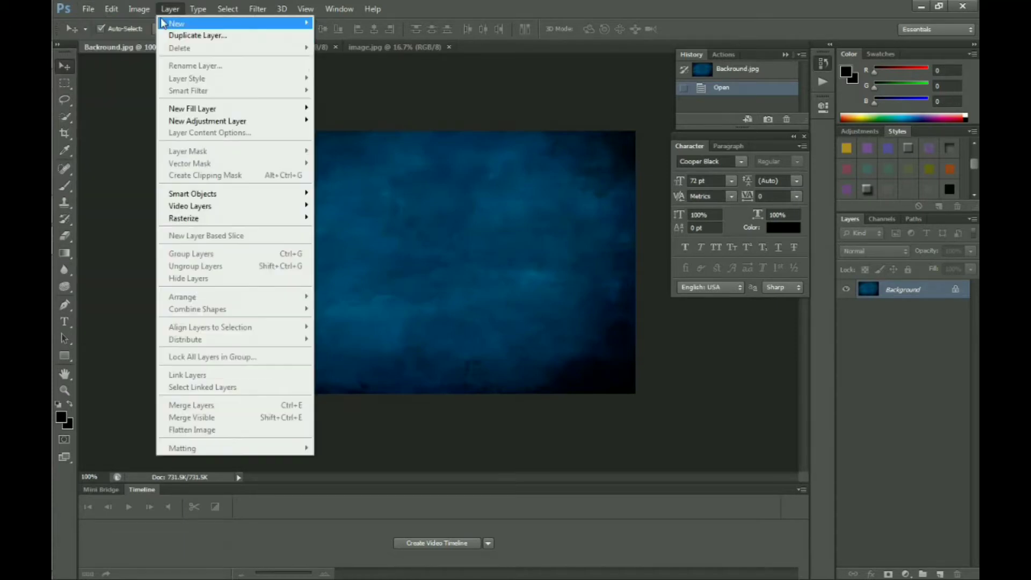
pyautogui.click(526, 153)
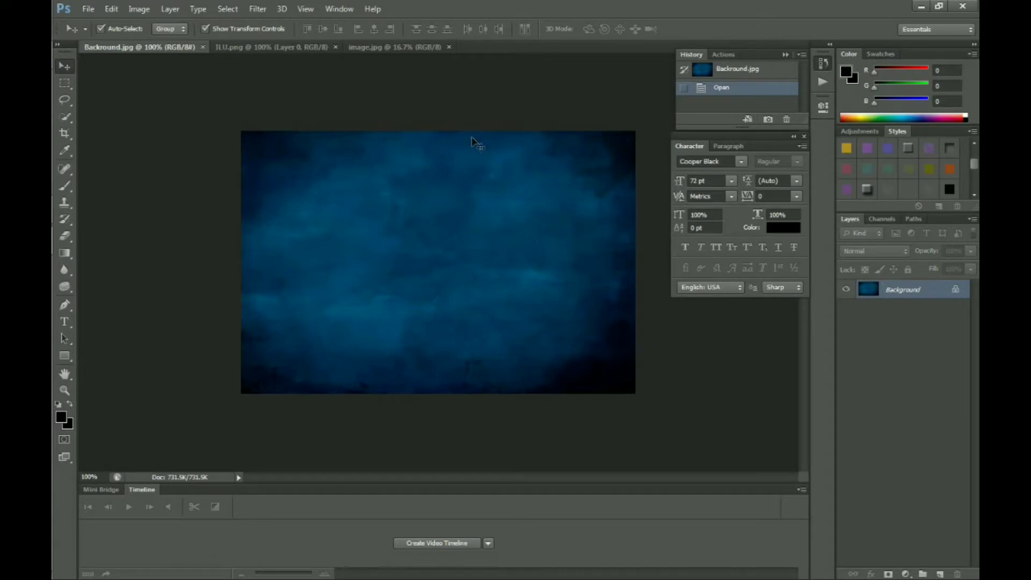
pyautogui.click(387, 48)
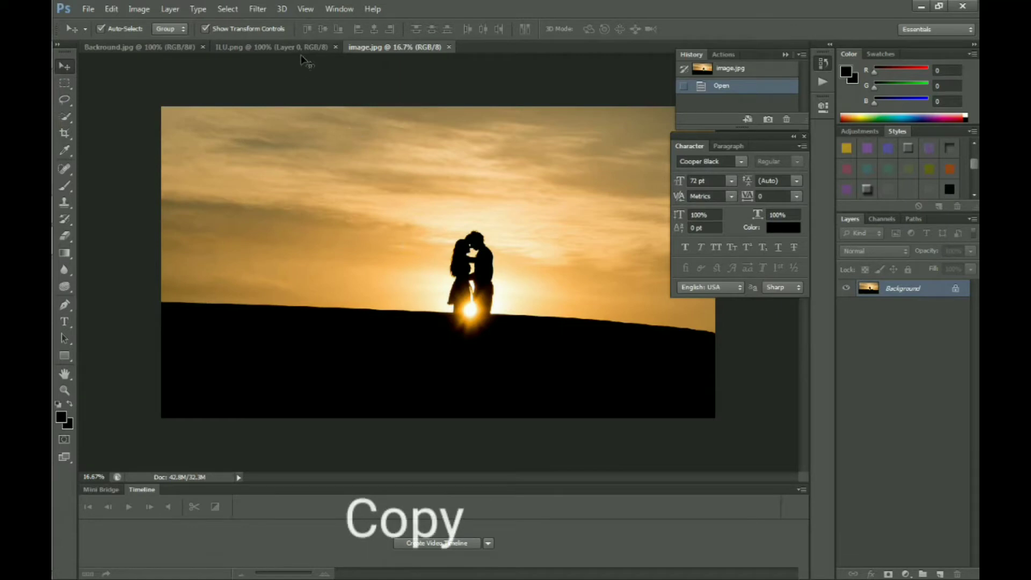
# - Drag the sunset photo into Backround.jpg as Layer 1, scaled to fill the canvas
pyautogui.moveTo(391, 221)
pyautogui.mouseDown()
pyautogui.moveTo(125, 49)
pyautogui.moveTo(322, 213)
pyautogui.mouseUp()
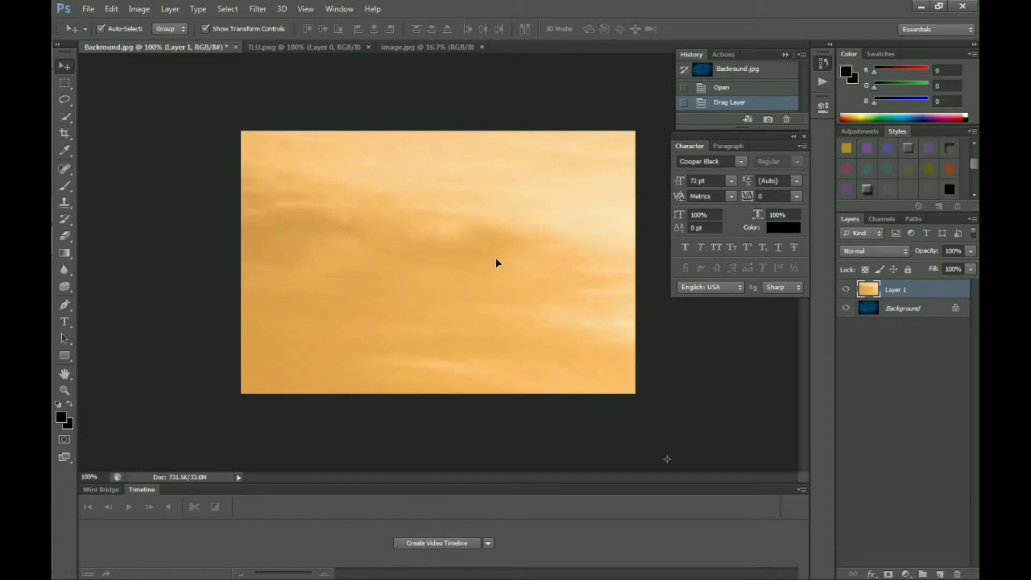
pyautogui.hotkey('ctrl', '-')
pyautogui.hotkey('ctrl', '-')
pyautogui.hotkey('ctrl', '-')
pyautogui.hotkey('ctrl', '-')
pyautogui.hotkey('ctrl', '-')
pyautogui.hotkey('ctrl', '-')
pyautogui.hotkey('ctrl', '-')
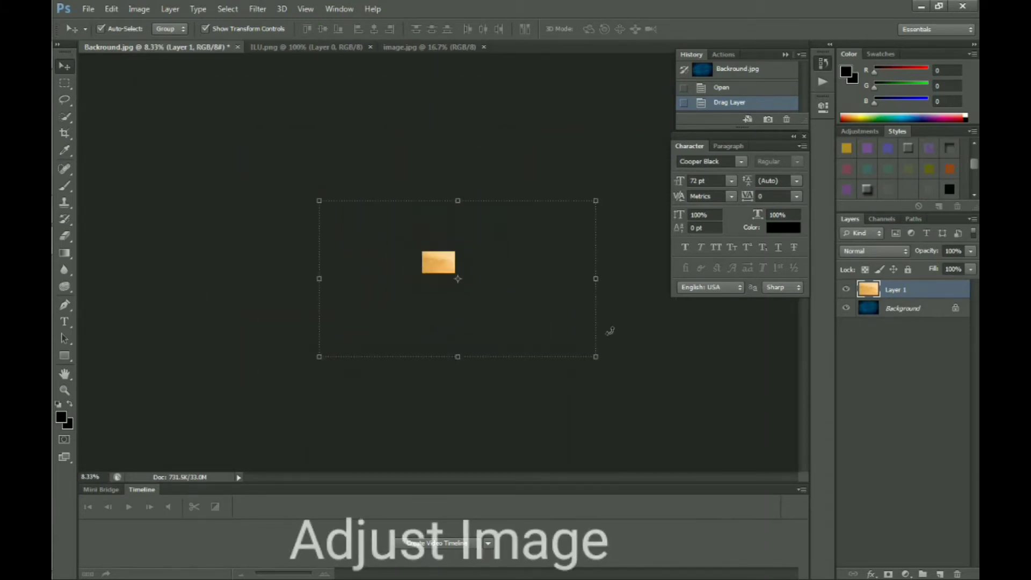
pyautogui.moveTo(596, 356); pyautogui.dragTo(455, 273)
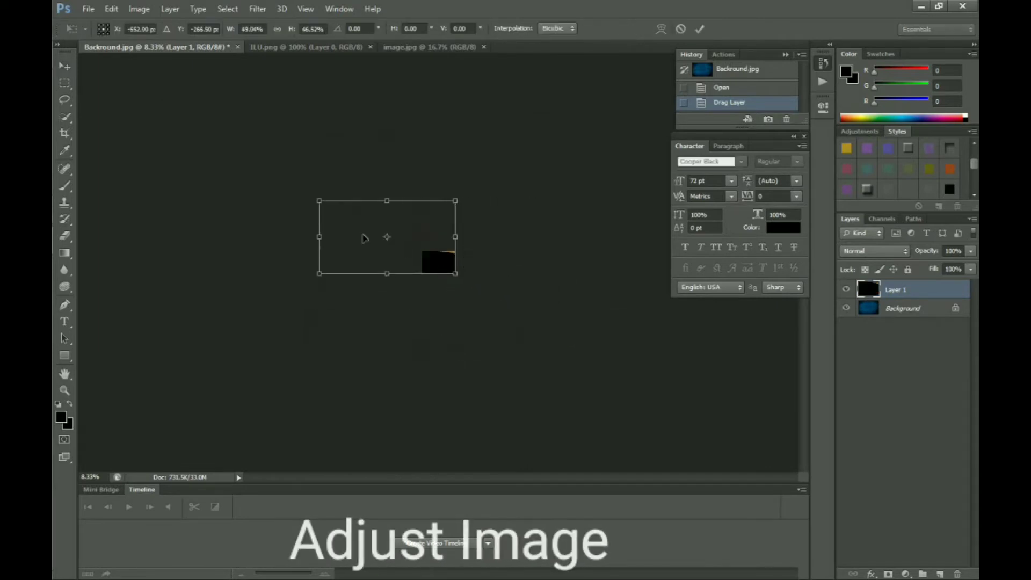
pyautogui.moveTo(319, 201); pyautogui.dragTo(418, 251)
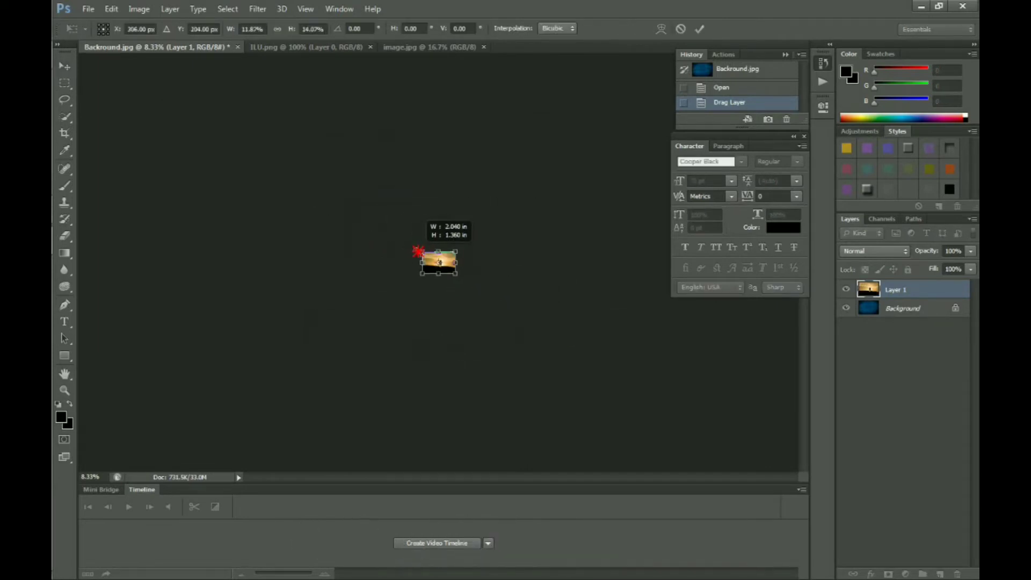
pyautogui.hotkey('ctrl', '+')
pyautogui.hotkey('ctrl', '+')
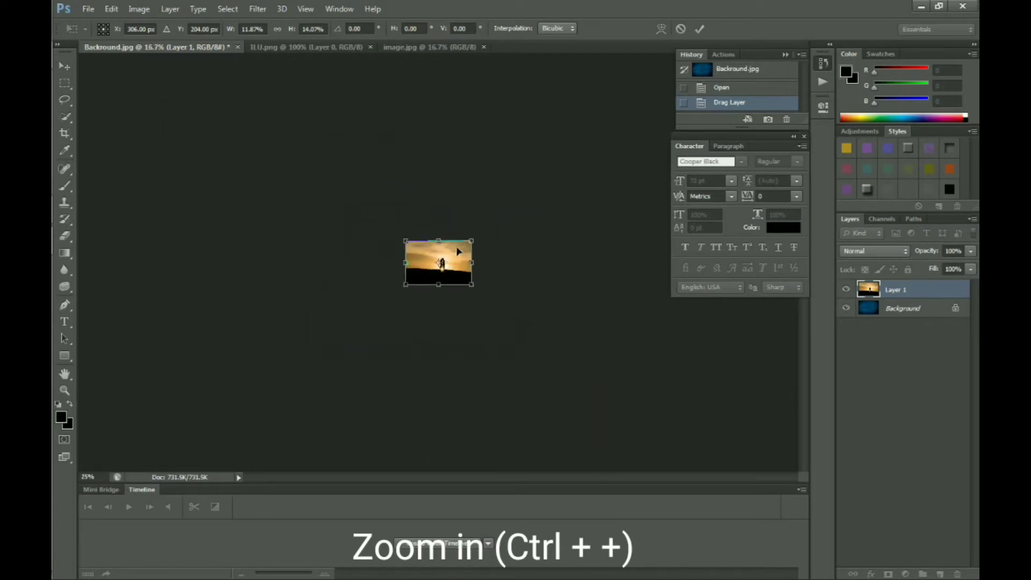
pyautogui.hotkey('ctrl', '+')
pyautogui.hotkey('ctrl', '+')
pyautogui.hotkey('ctrl', '+')
pyautogui.hotkey('ctrl', '+')
pyautogui.hotkey('ctrl', '+')
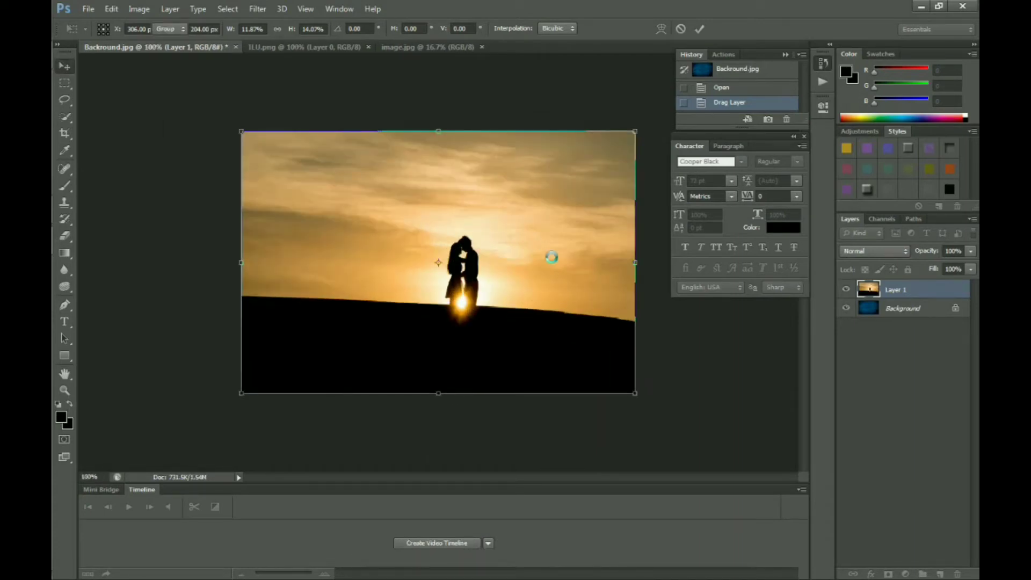
pyautogui.press('Return')
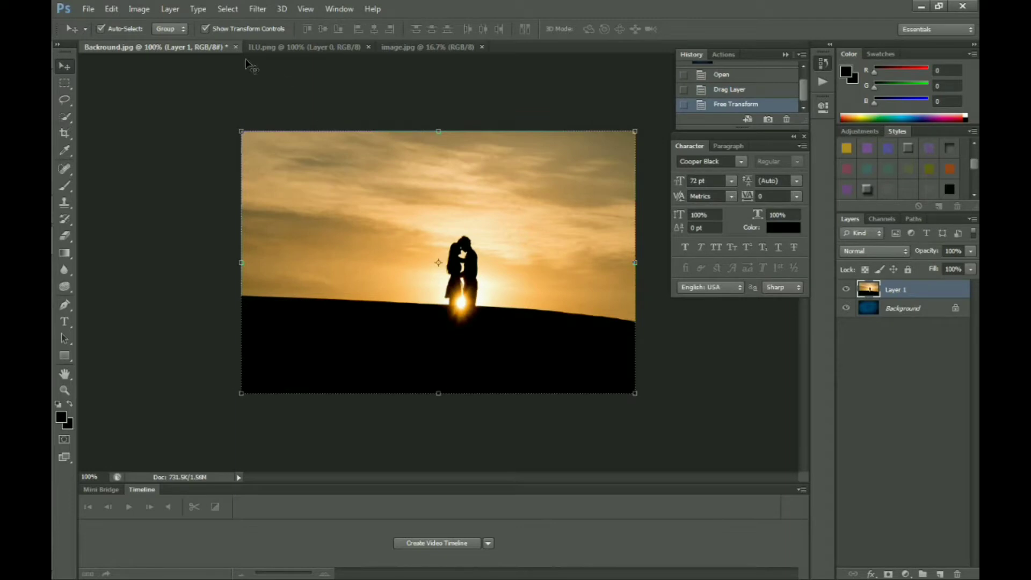
# - Bring the I♥U lettering into Backround.jpg as Layer 2, scaled and placed across the sunset
pyautogui.click(272, 47)
pyautogui.moveTo(396, 230)
pyautogui.mouseDown()
pyautogui.moveTo(205, 51)
pyautogui.moveTo(350, 235)
pyautogui.moveTo(379, 243)
pyautogui.mouseUp()
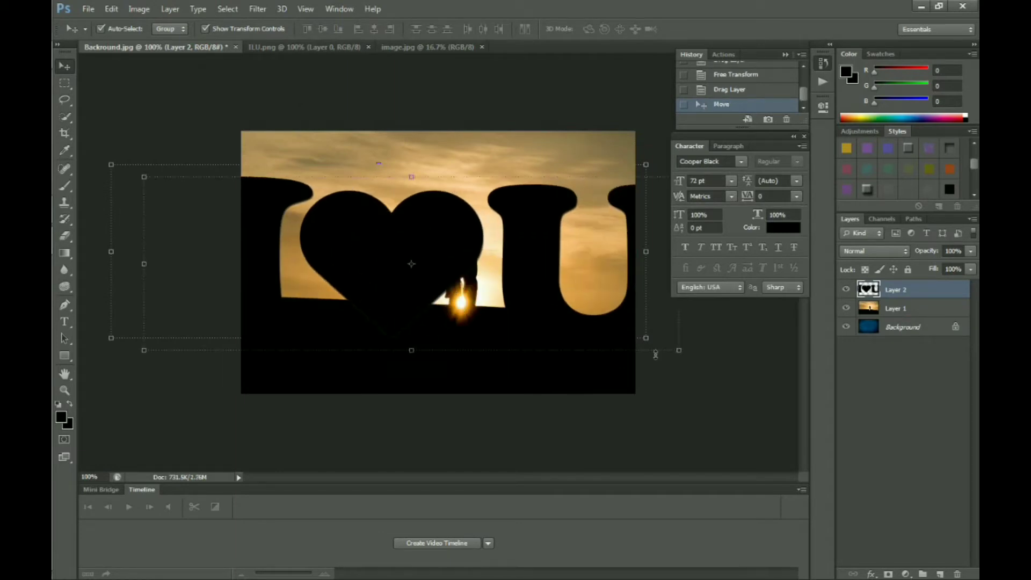
pyautogui.moveTo(681, 351); pyautogui.dragTo(518, 290)
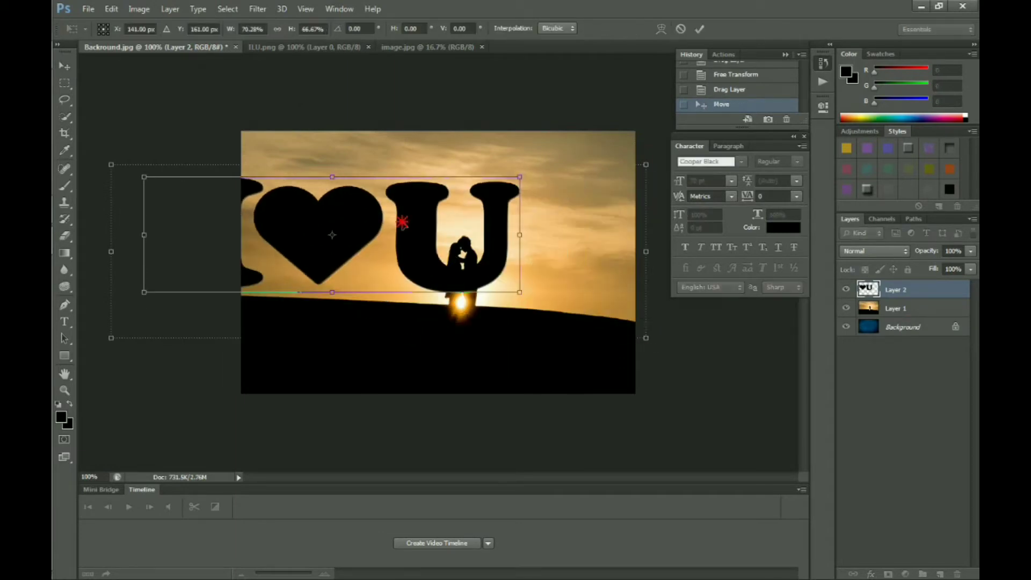
pyautogui.moveTo(392, 217); pyautogui.dragTo(487, 244)
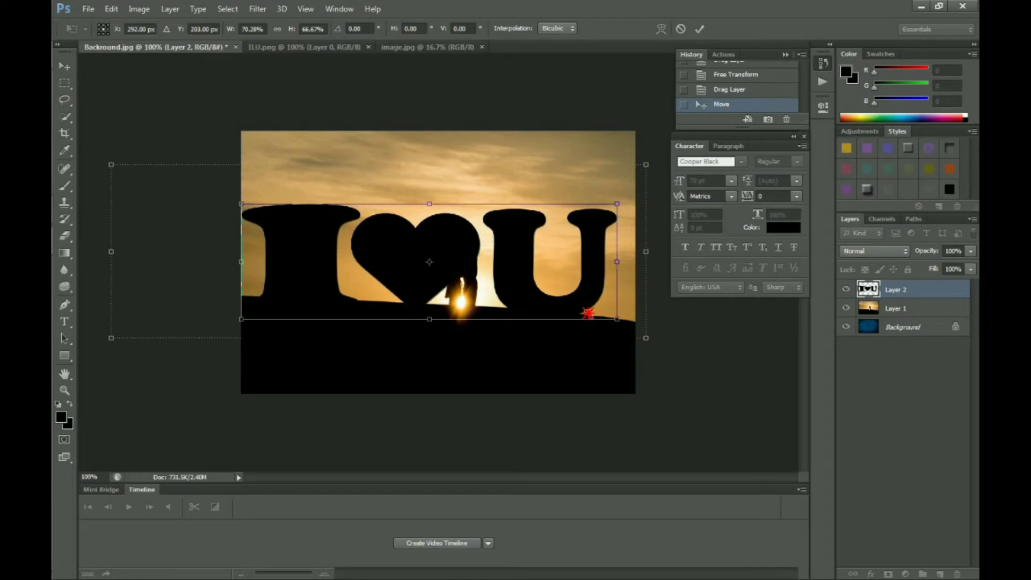
pyautogui.moveTo(616, 318); pyautogui.dragTo(560, 300)
pyautogui.moveTo(456, 265); pyautogui.dragTo(525, 282)
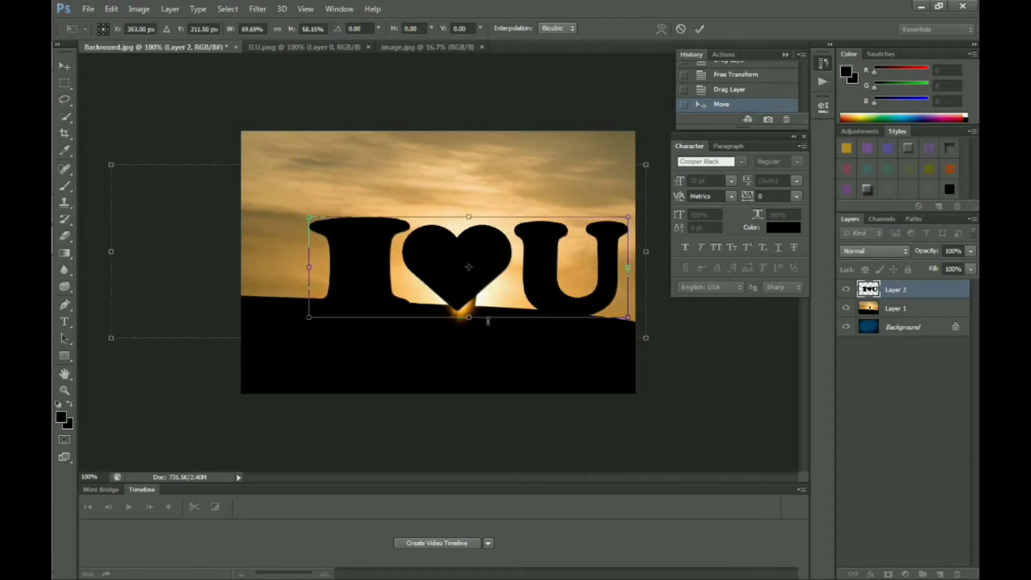
# - Stretch the lettering taller, nudge it three pixels left, and commit the transform
pyautogui.moveTo(487, 321)
pyautogui.mouseDown()
pyautogui.moveTo(490, 340)
pyautogui.moveTo(490, 324)
pyautogui.mouseUp()
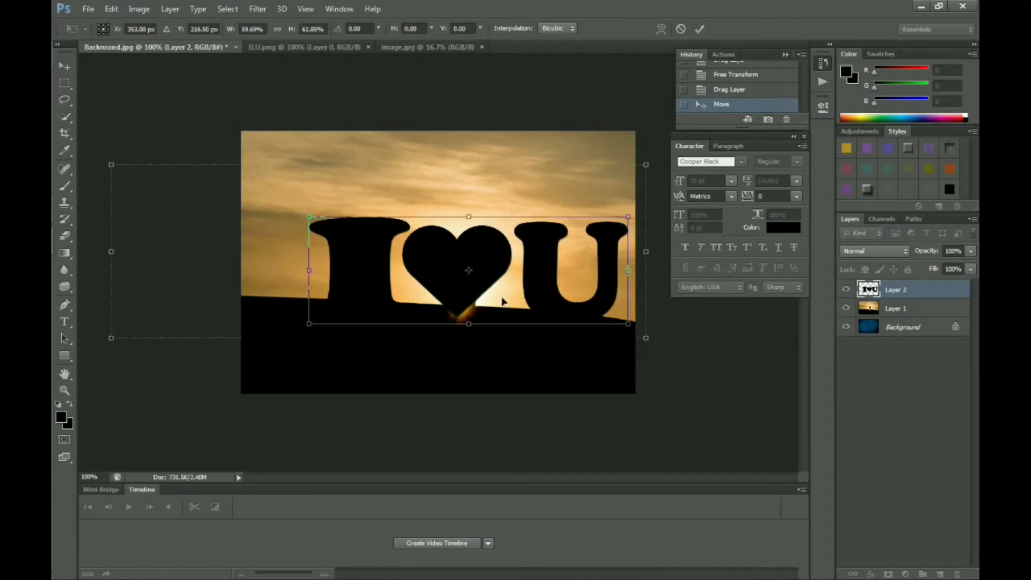
pyautogui.press('Left')
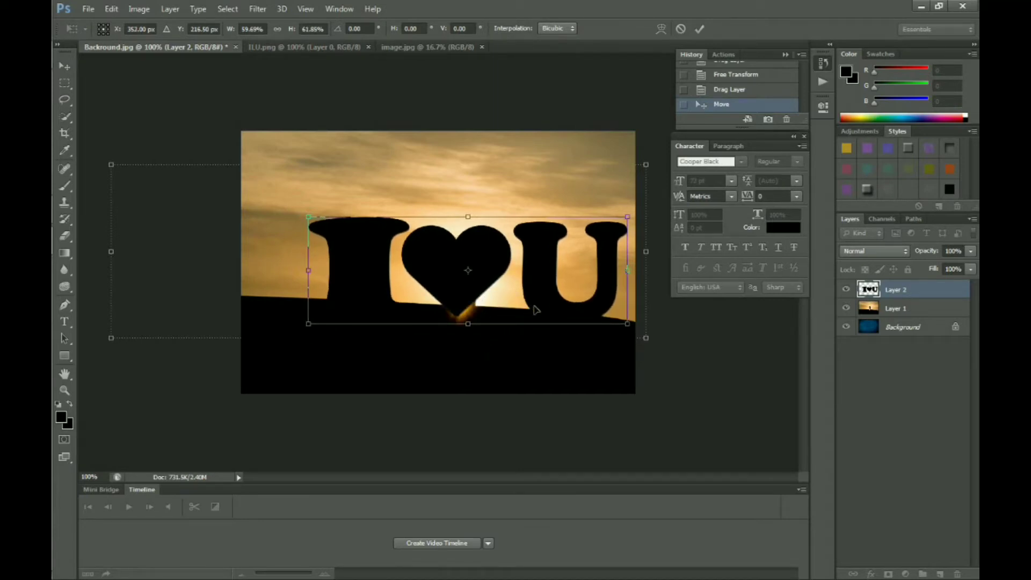
pyautogui.press('Left')
pyautogui.press('Left')
pyautogui.press('Left')
pyautogui.press('Left')
pyautogui.press('Left')
pyautogui.press('Left')
pyautogui.press('Left')
pyautogui.press('Left')
pyautogui.press('Left')
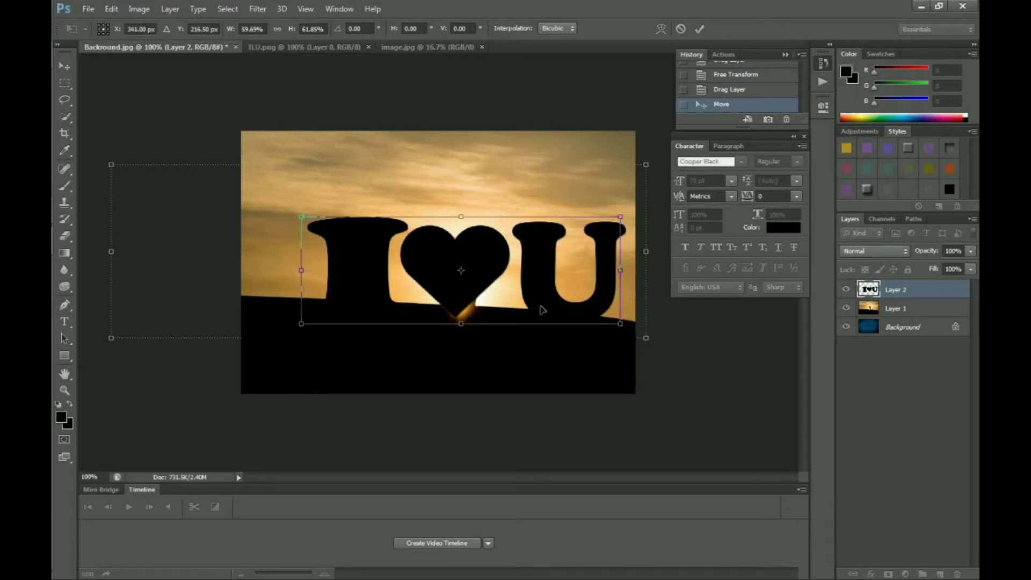
pyautogui.press('Left')
pyautogui.press('Left')
pyautogui.press('Left')
pyautogui.press('Left')
pyautogui.press('Left')
pyautogui.press('Left')
pyautogui.press('Left')
pyautogui.press('Left')
pyautogui.press('Left')
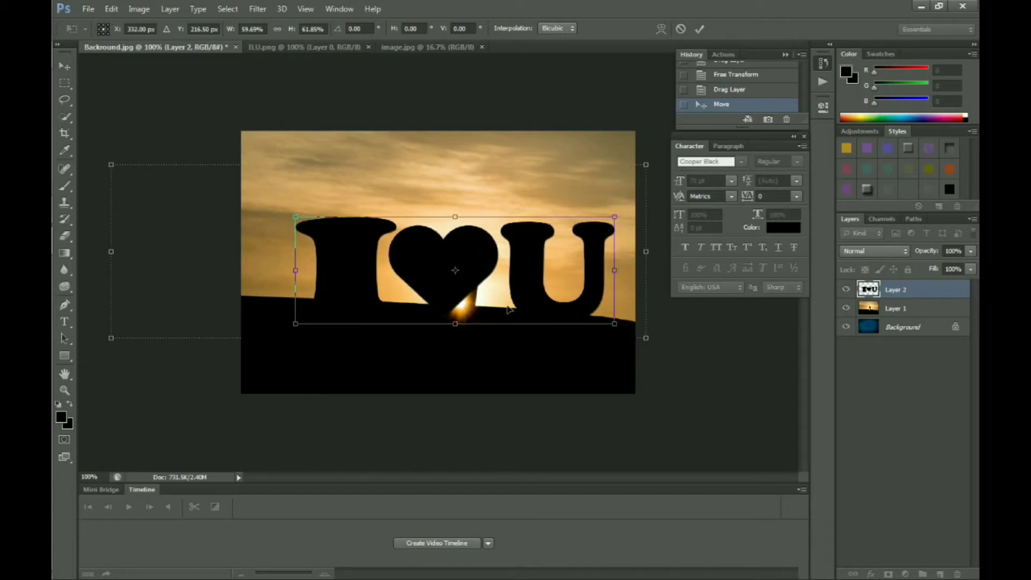
pyautogui.press('Return')
# - Move Layer 1 above Layer 2 and clip it to the I♥U lettering
pyautogui.click(539, 371)
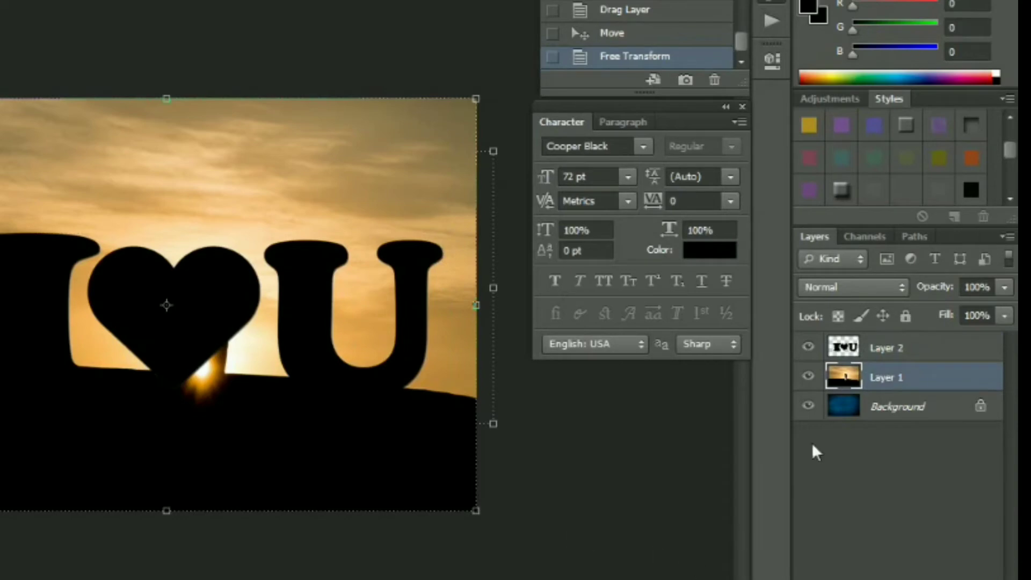
pyautogui.moveTo(871, 387); pyautogui.dragTo(884, 341)
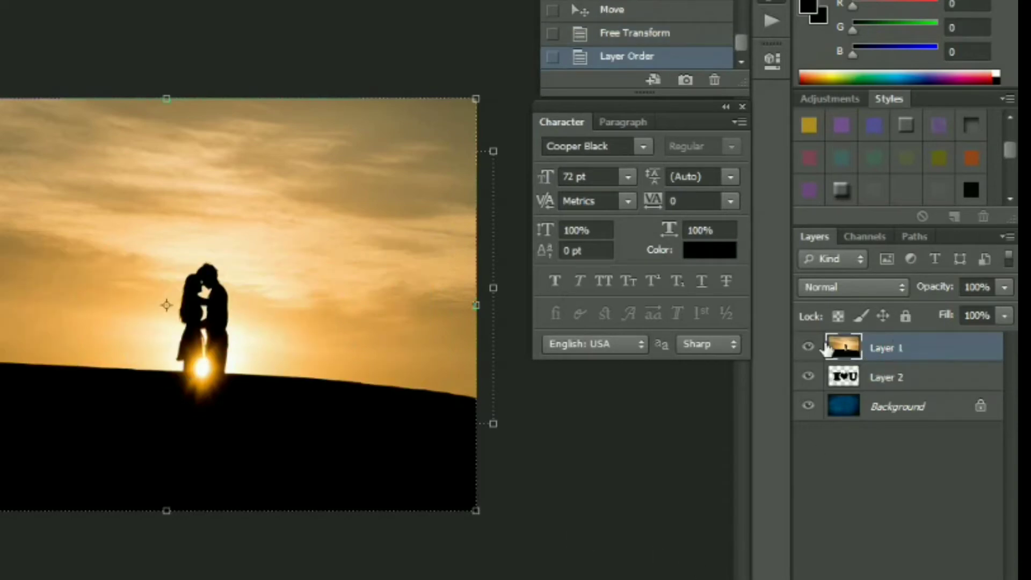
pyautogui.click(892, 377)
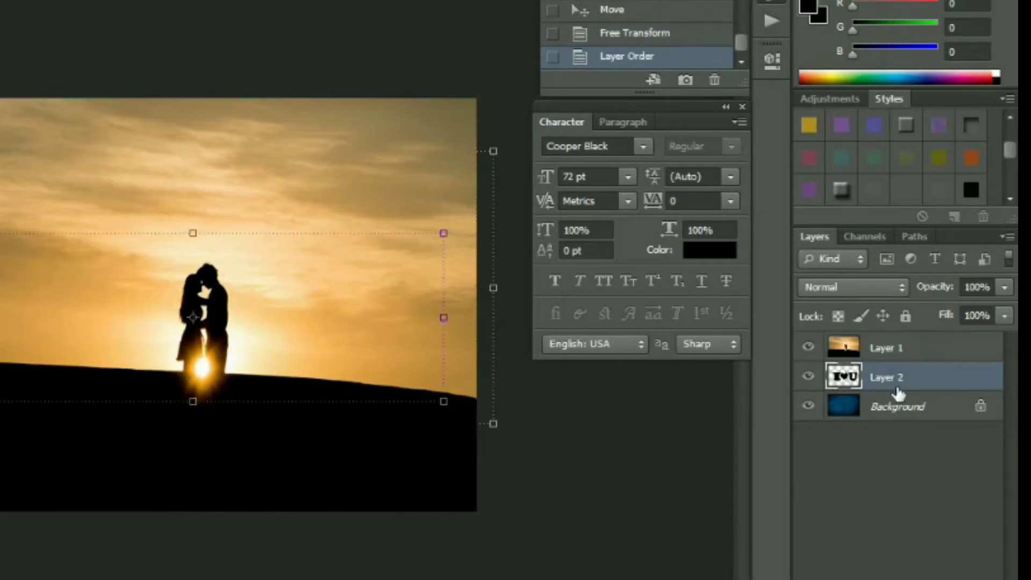
pyautogui.click(919, 350)
pyautogui.rightClick(893, 352)
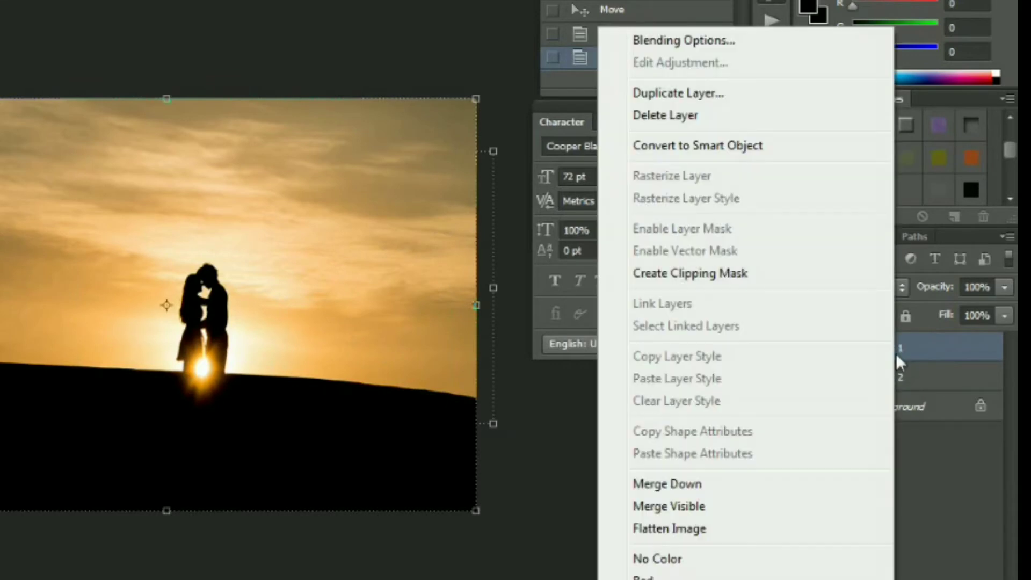
pyautogui.click(690, 285)
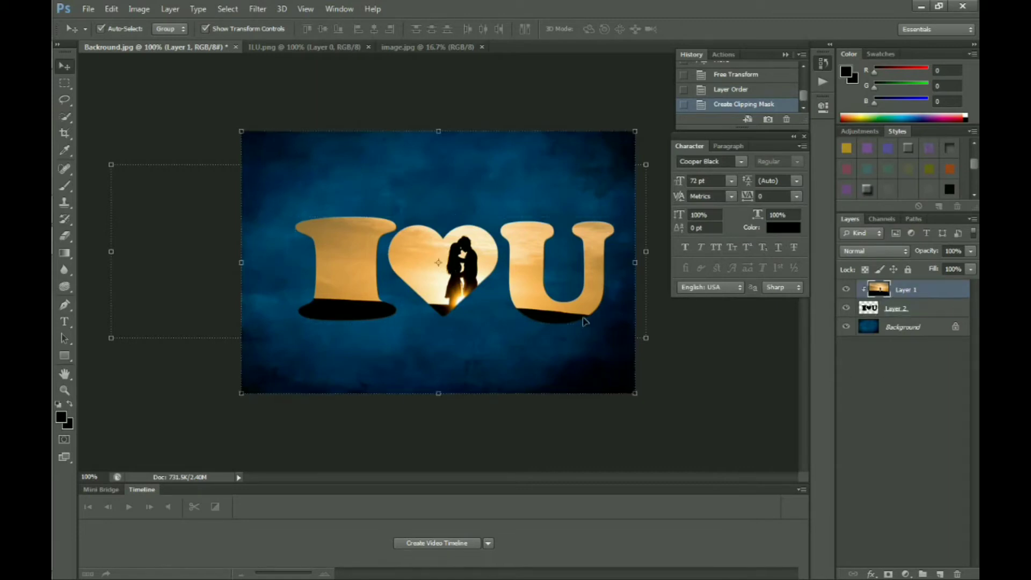
# - Shrink and move the clipped sunset photo so the couple sits inside the heart
pyautogui.moveTo(634, 395); pyautogui.dragTo(615, 335)
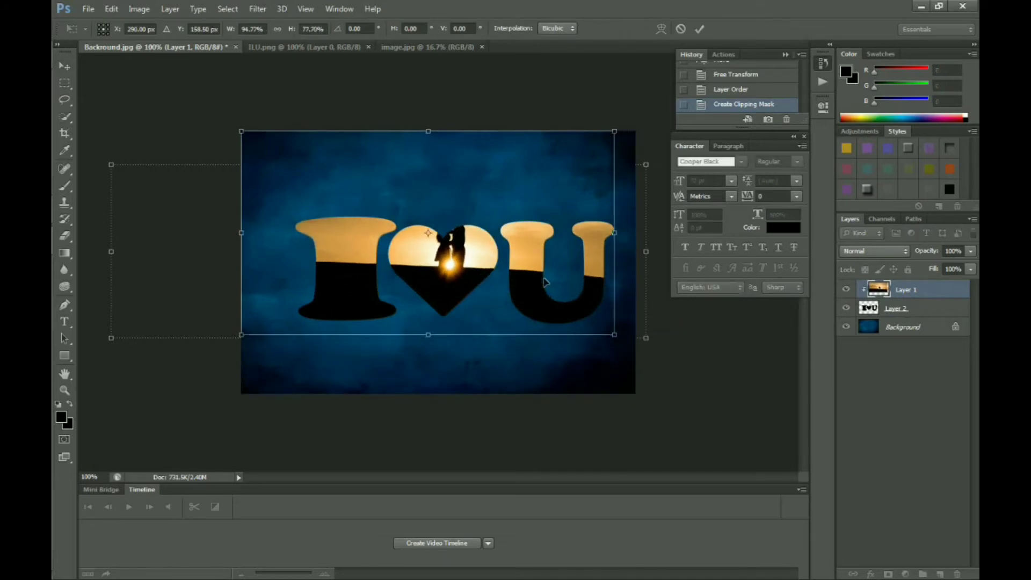
pyautogui.moveTo(519, 278); pyautogui.dragTo(512, 301)
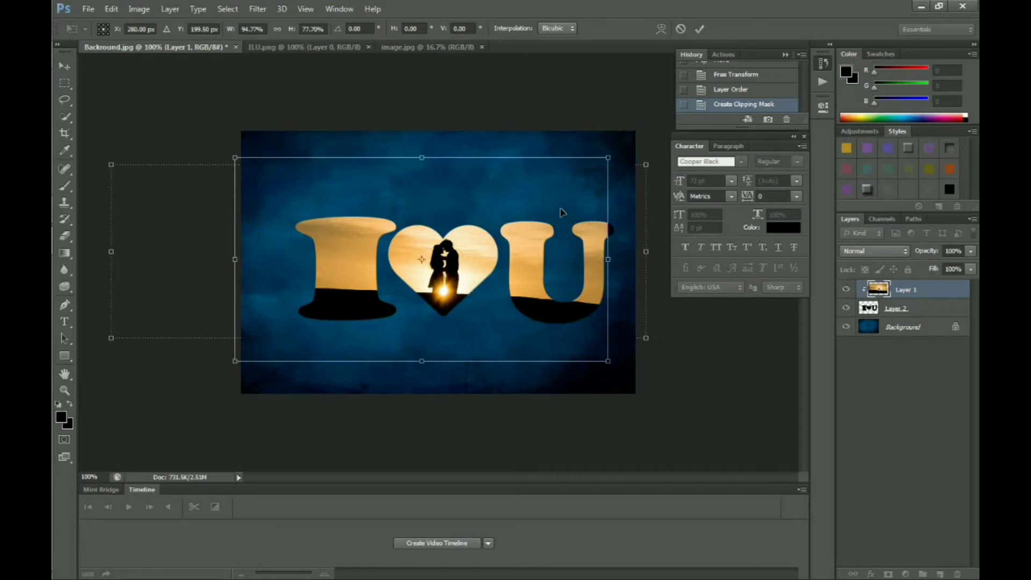
pyautogui.moveTo(559, 207); pyautogui.dragTo(580, 218)
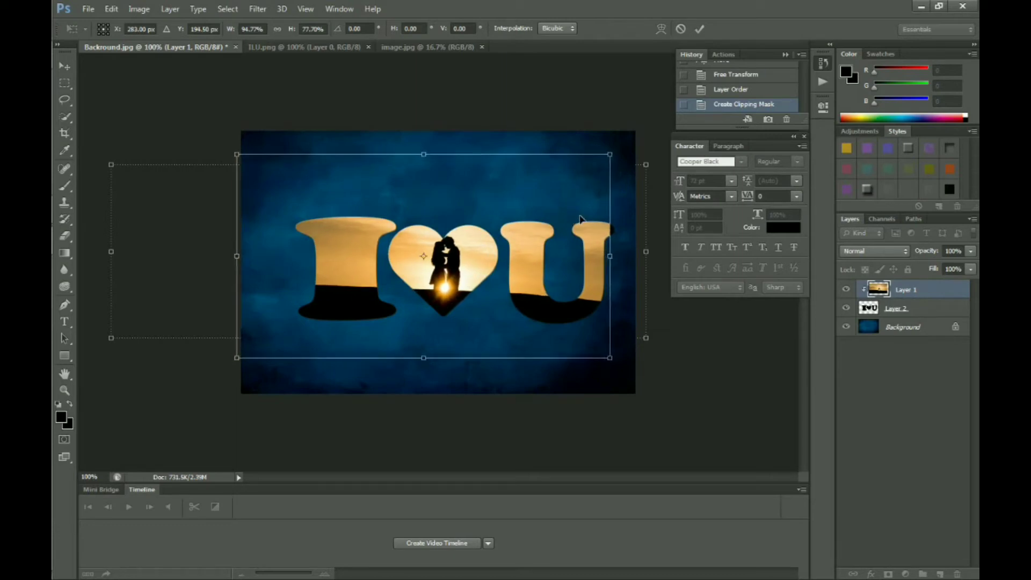
pyautogui.press('Left')
pyautogui.press('Up')
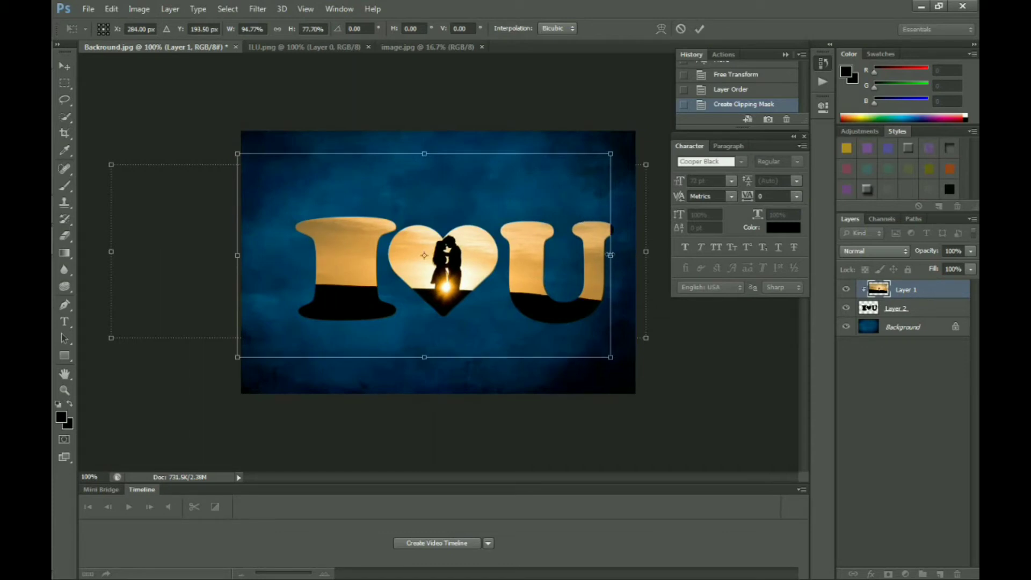
# - Widen the photo to 98.37% to fill the U, nudge it right and up, and apply
pyautogui.moveTo(618, 260)
pyautogui.mouseDown()
pyautogui.moveTo(631, 260)
pyautogui.moveTo(603, 265)
pyautogui.mouseUp()
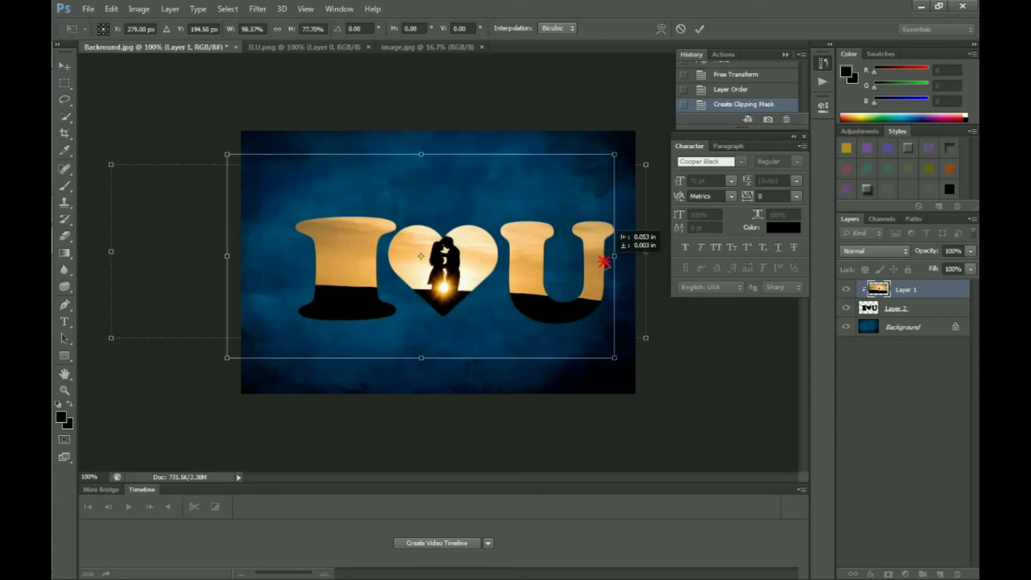
pyautogui.press('Right')
pyautogui.press('Right')
pyautogui.press('Up')
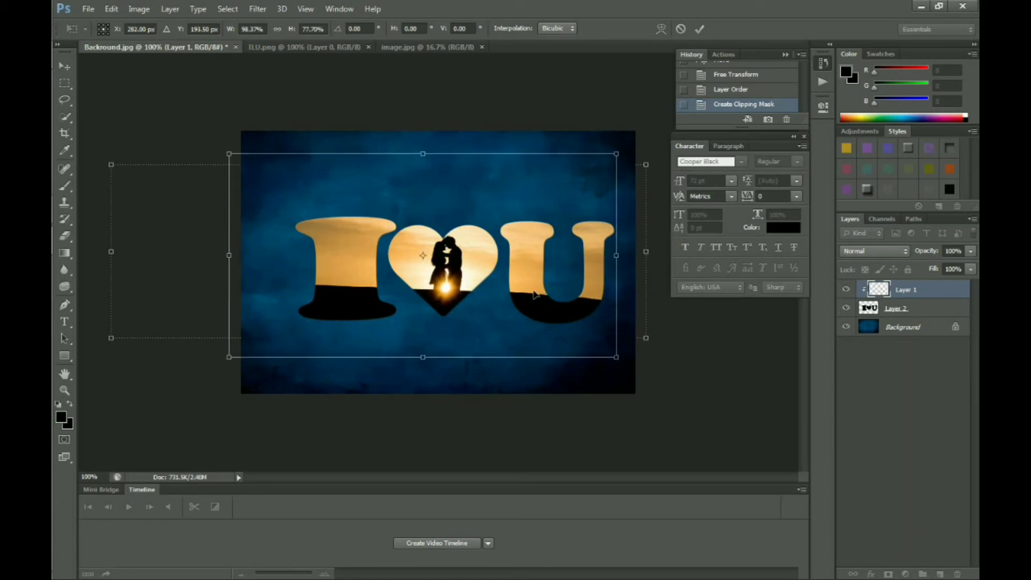
pyautogui.press('Right')
pyautogui.press('Right')
pyautogui.press('Up')
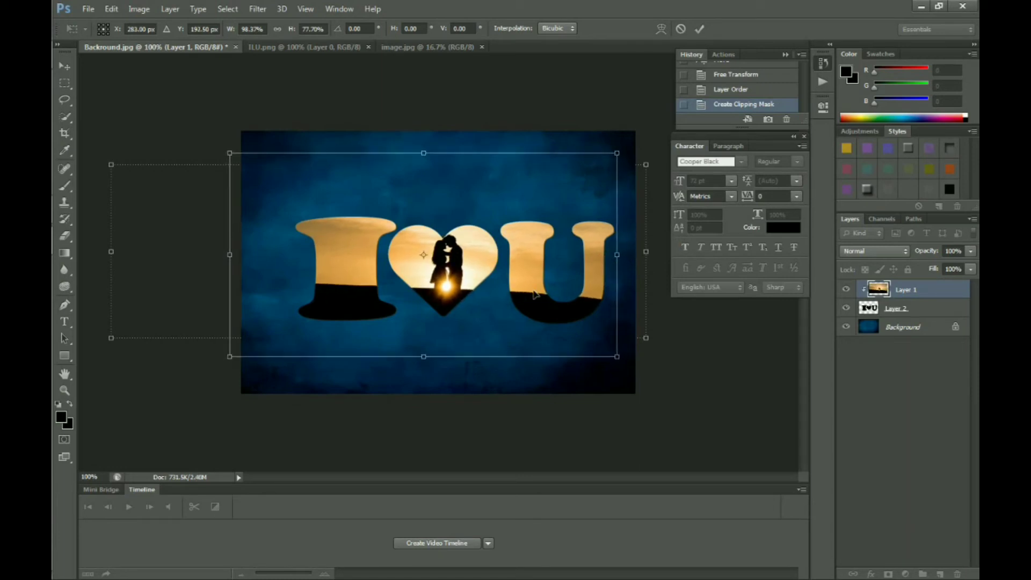
pyautogui.press('Right')
pyautogui.press('Return')
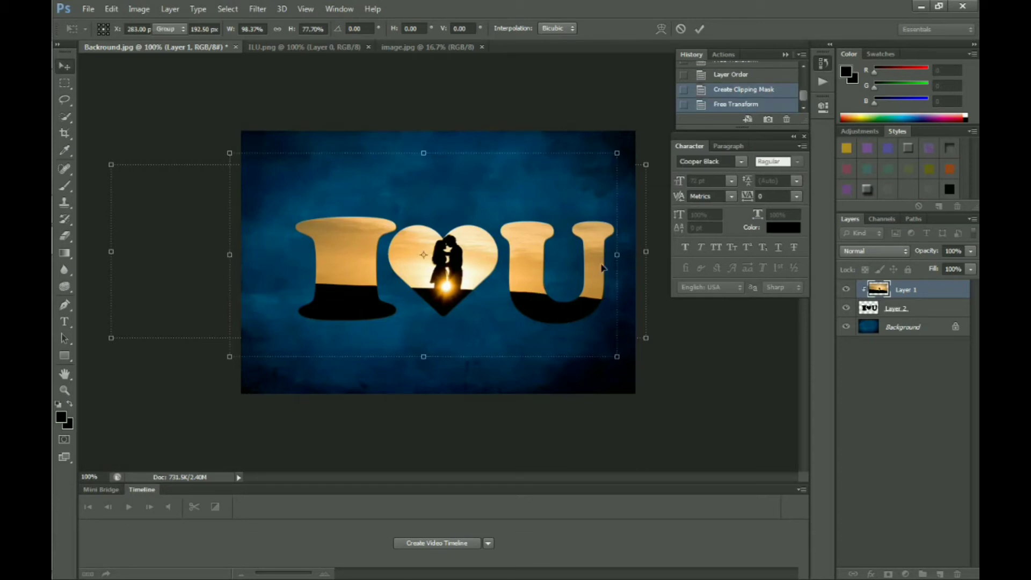
pyautogui.click(522, 380)
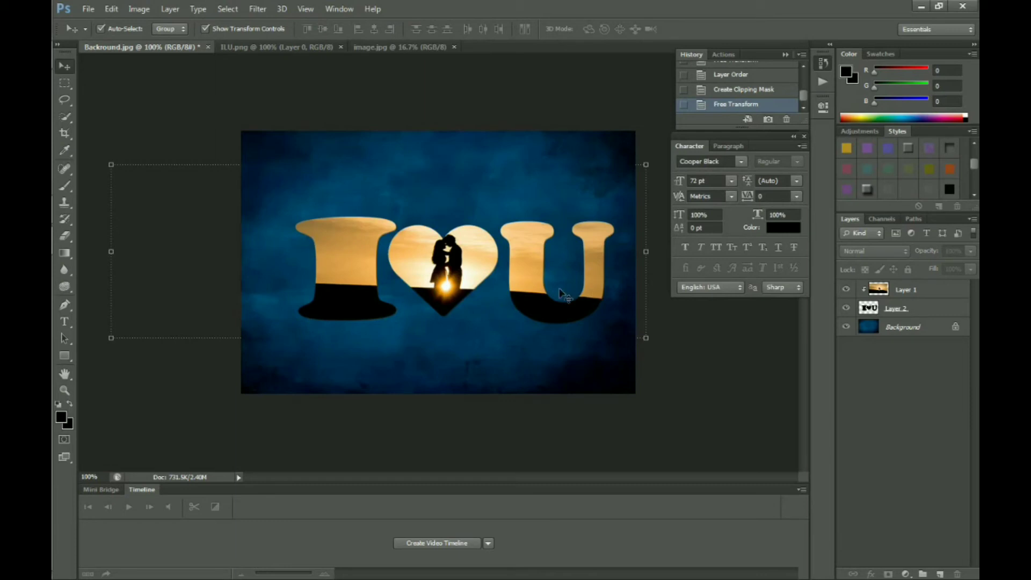
pyautogui.click(889, 336)
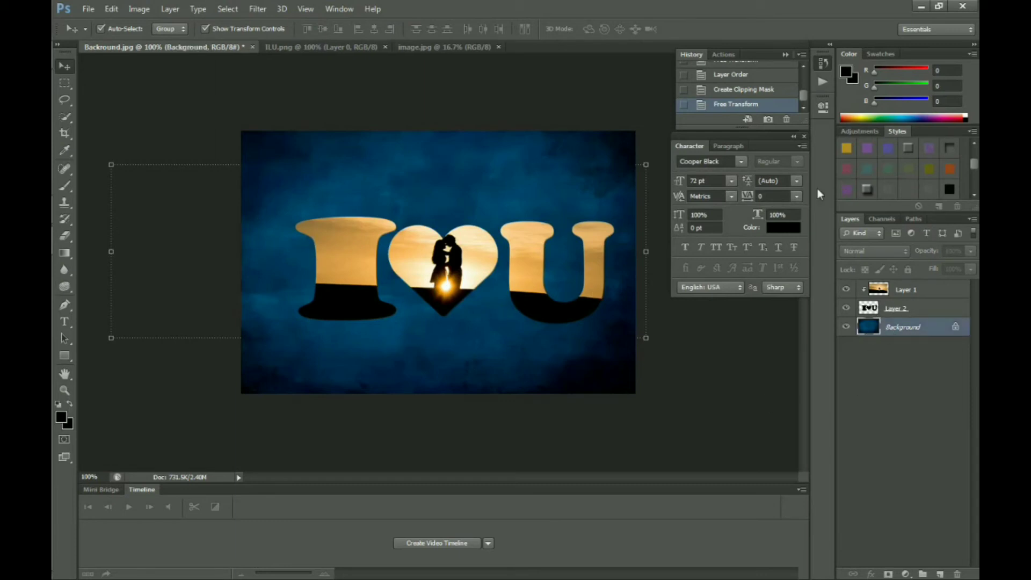
pyautogui.click(973, 166)
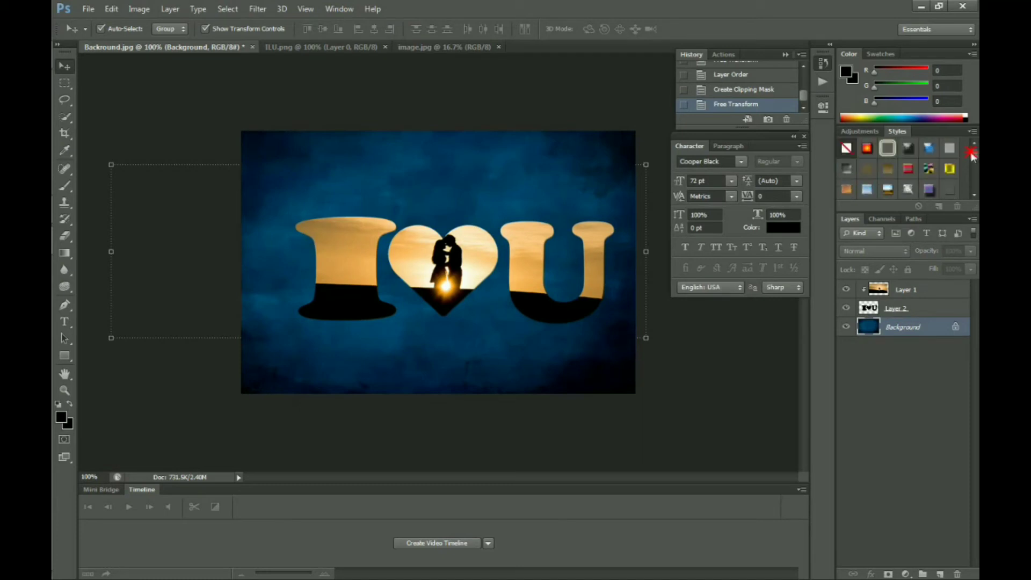
pyautogui.scroll(2, 896, 157)
pyautogui.click(847, 308)
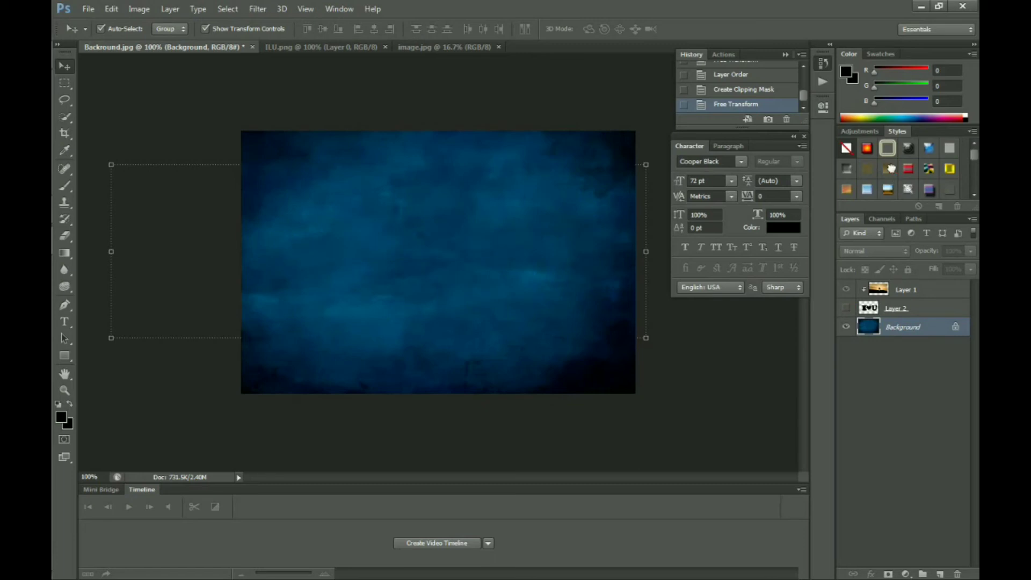
pyautogui.click(847, 309)
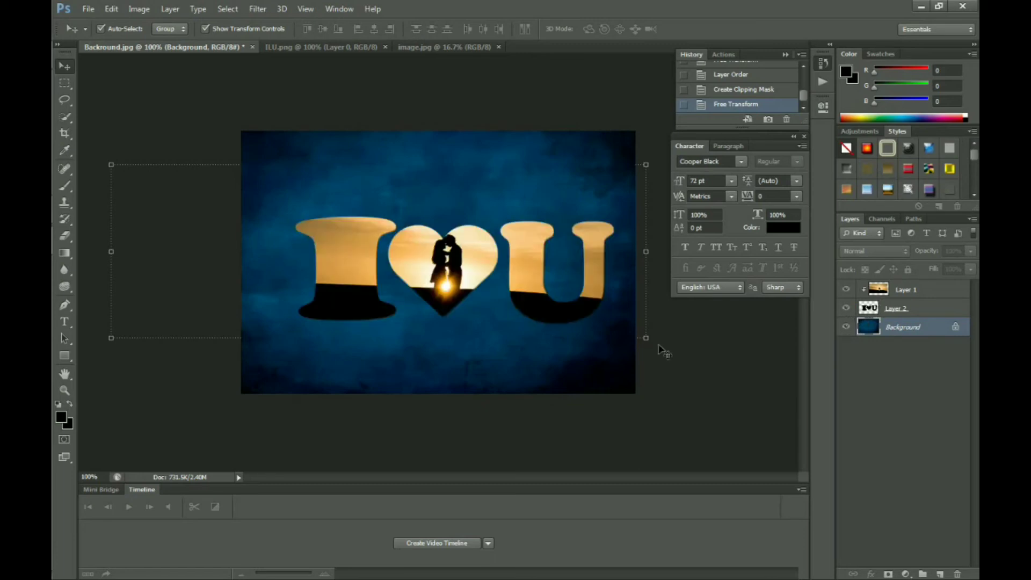
pyautogui.click(664, 397)
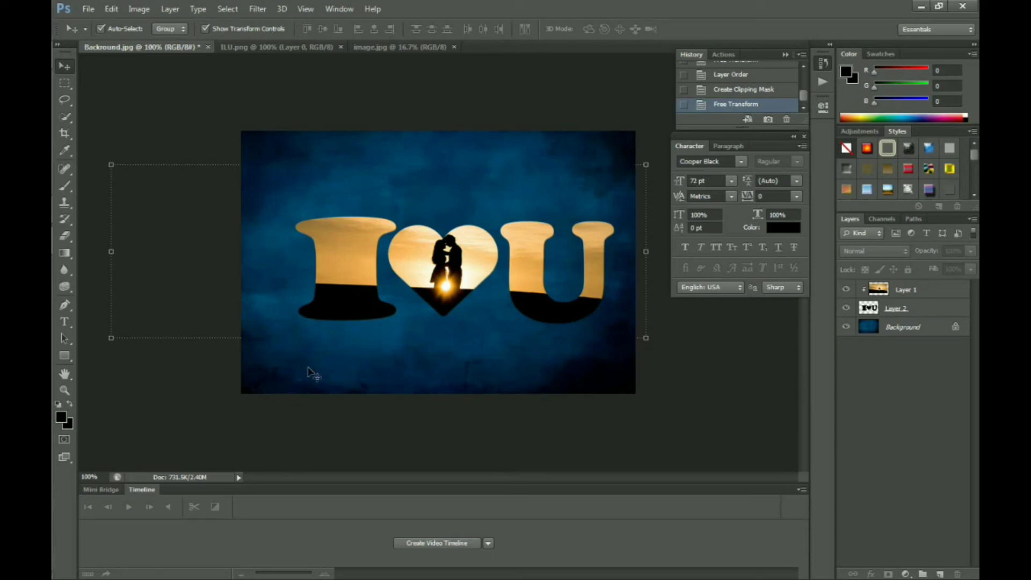
# - Crop the image to a wide strip tightly framing the I♥U letters, then return to the Move tool
pyautogui.click(64, 134)
pyautogui.moveTo(262, 202); pyautogui.dragTo(424, 311)
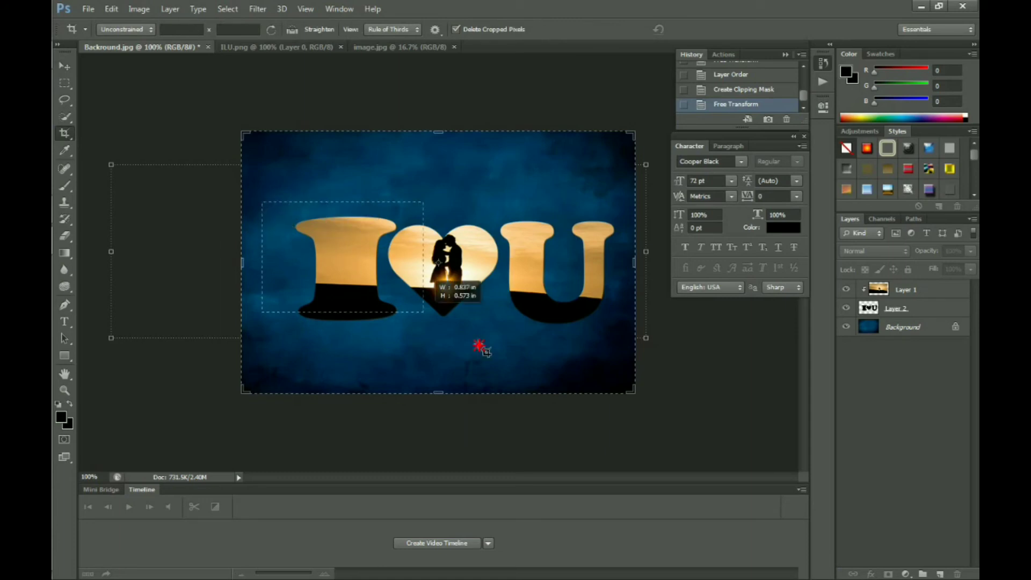
pyautogui.moveTo(479, 346); pyautogui.dragTo(623, 350)
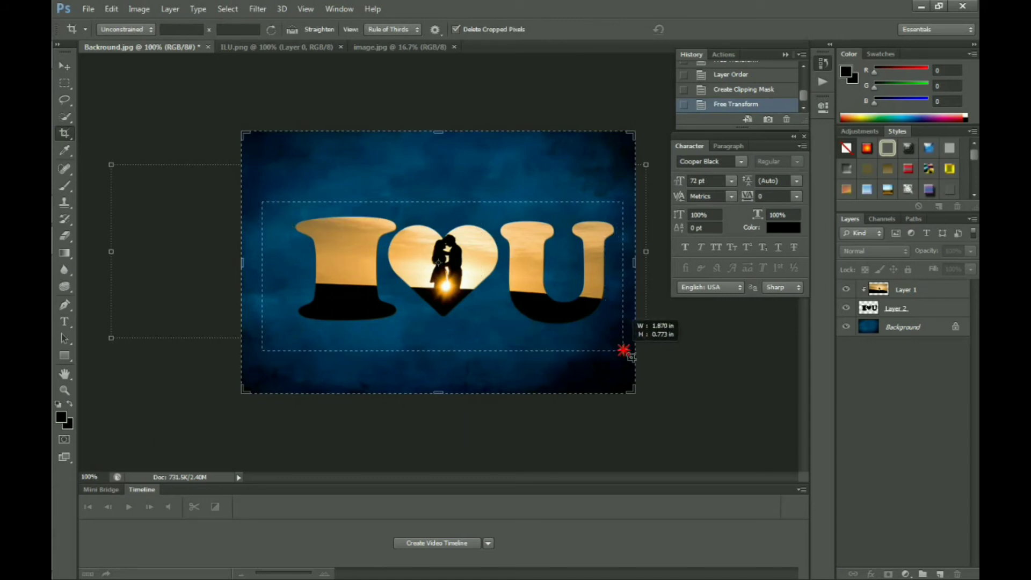
pyautogui.moveTo(631, 357); pyautogui.dragTo(625, 348)
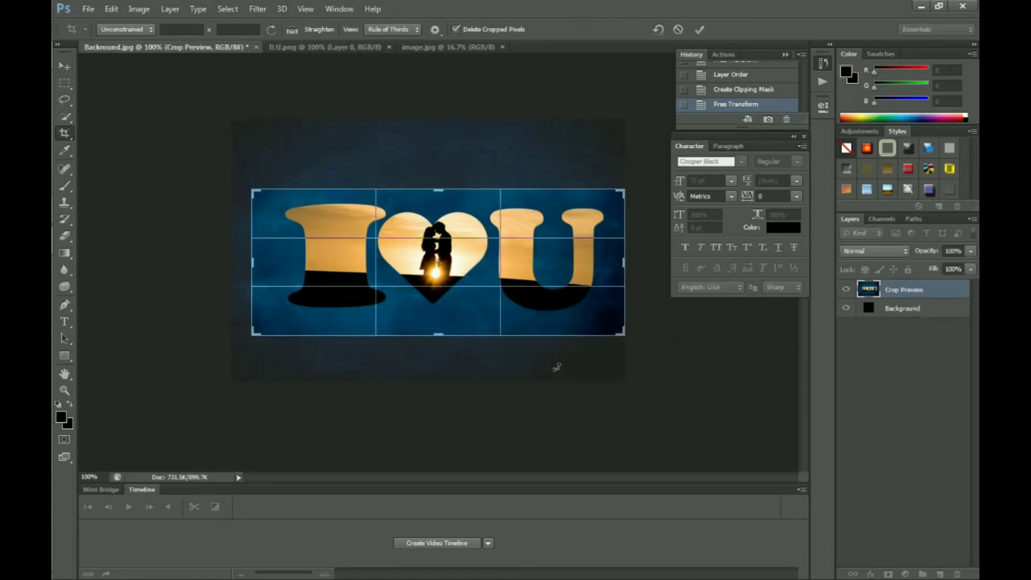
pyautogui.press('Return')
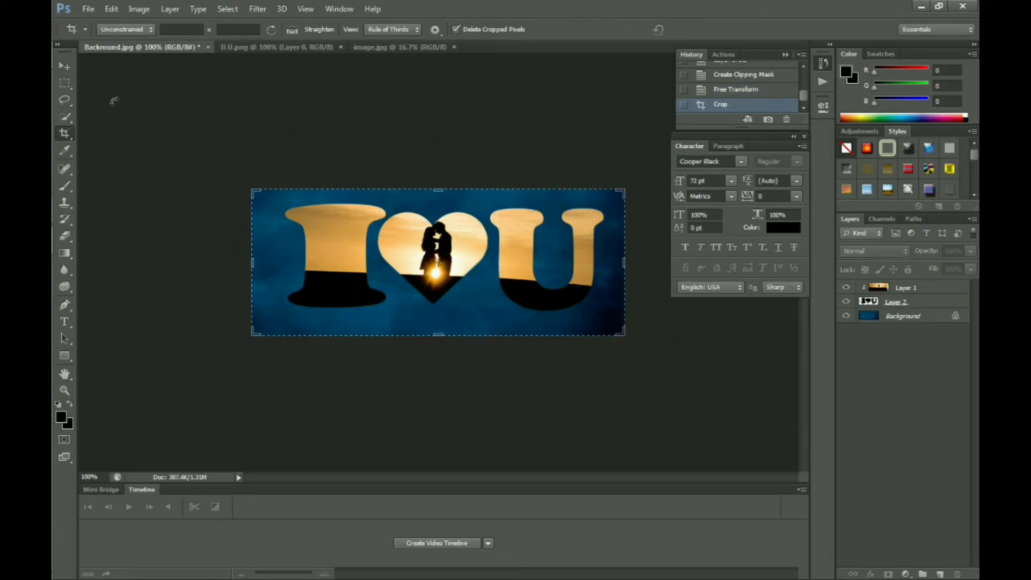
pyautogui.click(67, 66)
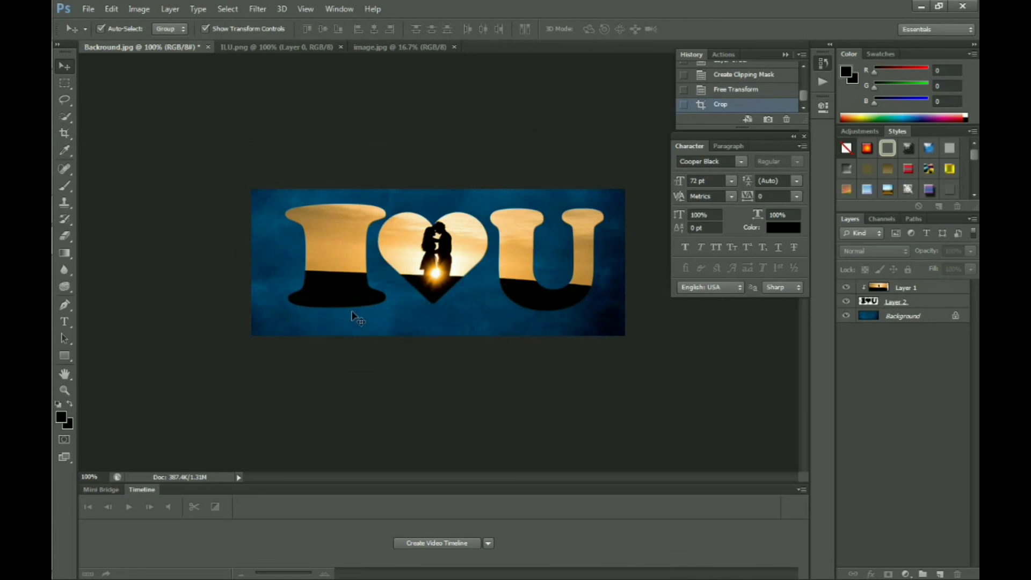
# - Save a copy as Love.jpg in JPEG format at Maximum quality
pyautogui.click(85, 9)
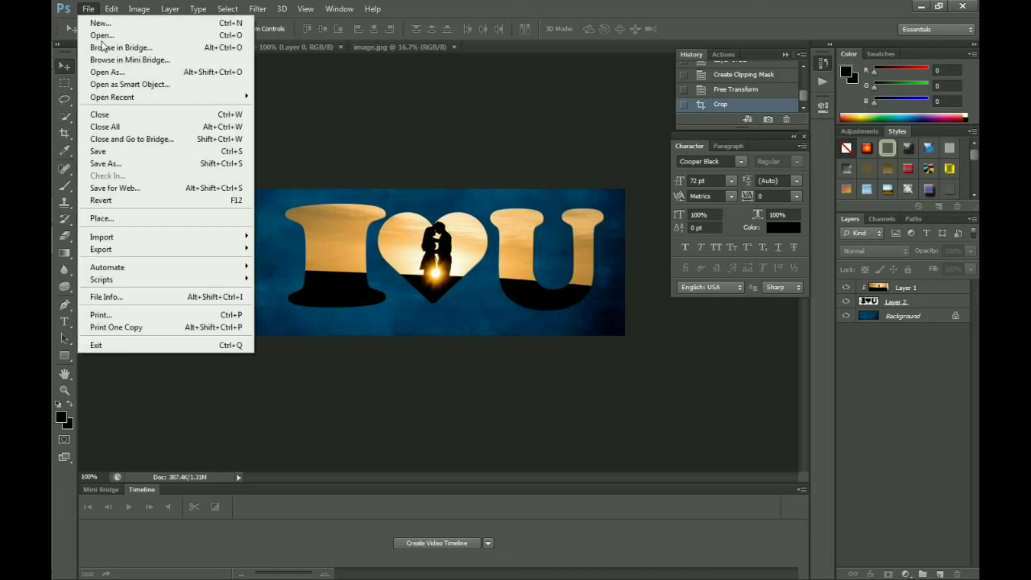
pyautogui.click(134, 163)
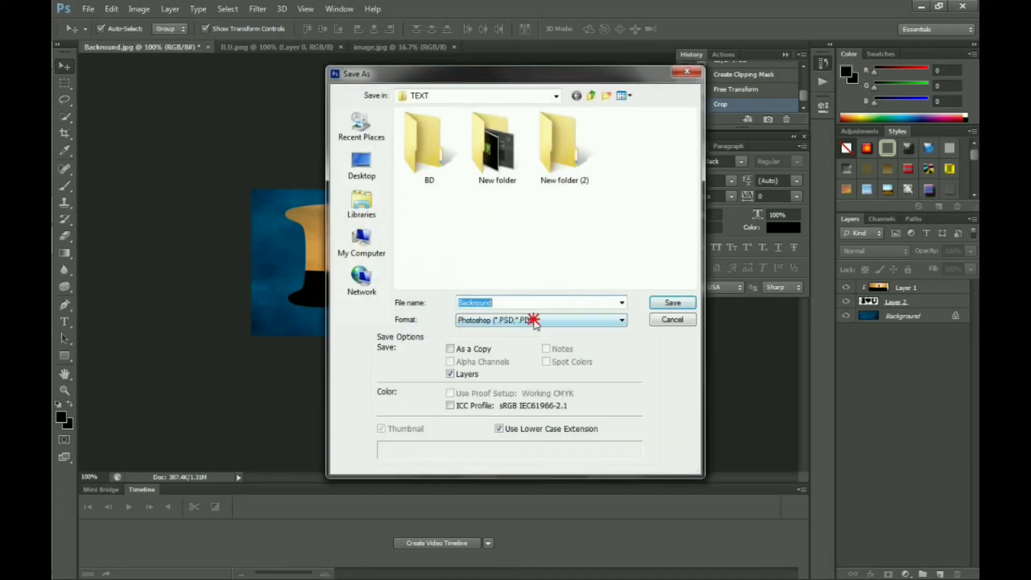
pyautogui.click(534, 320)
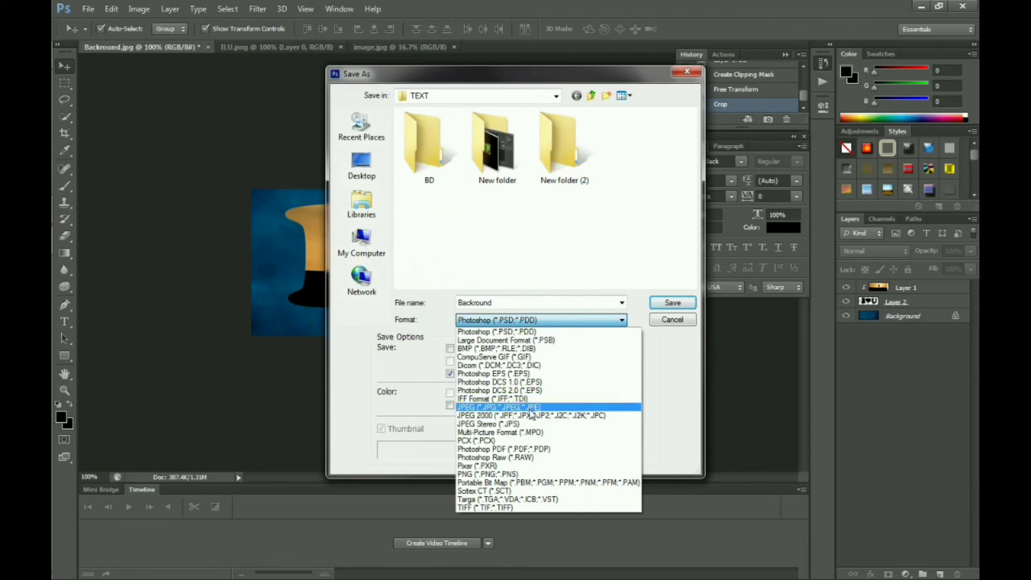
pyautogui.click(531, 408)
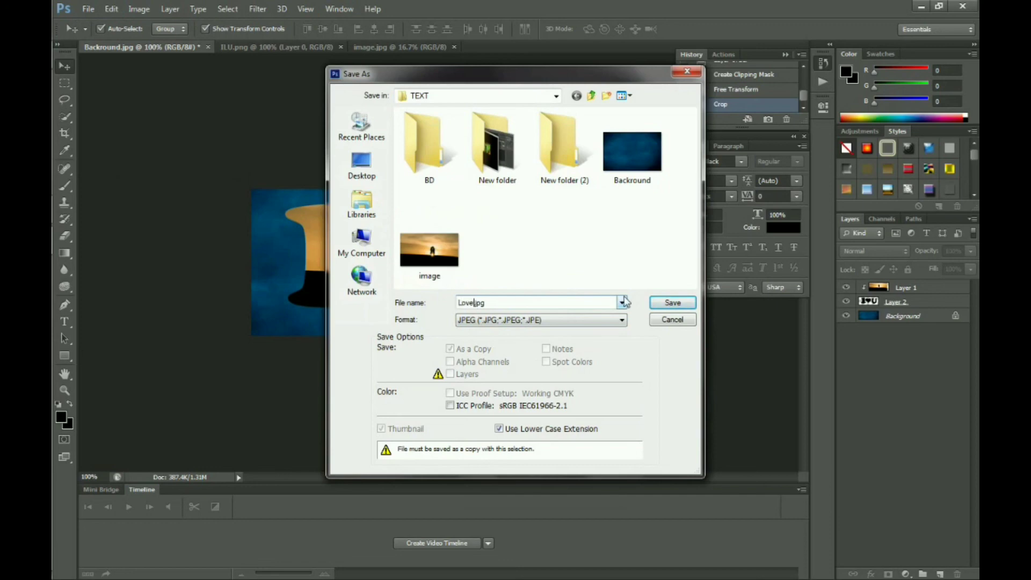
pyautogui.click(683, 303)
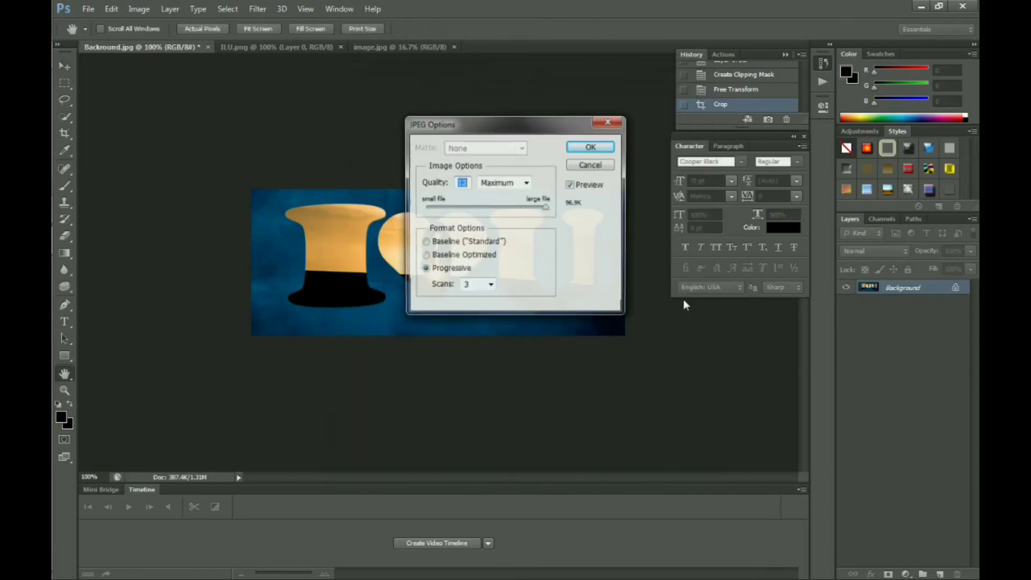
pyautogui.click(583, 148)
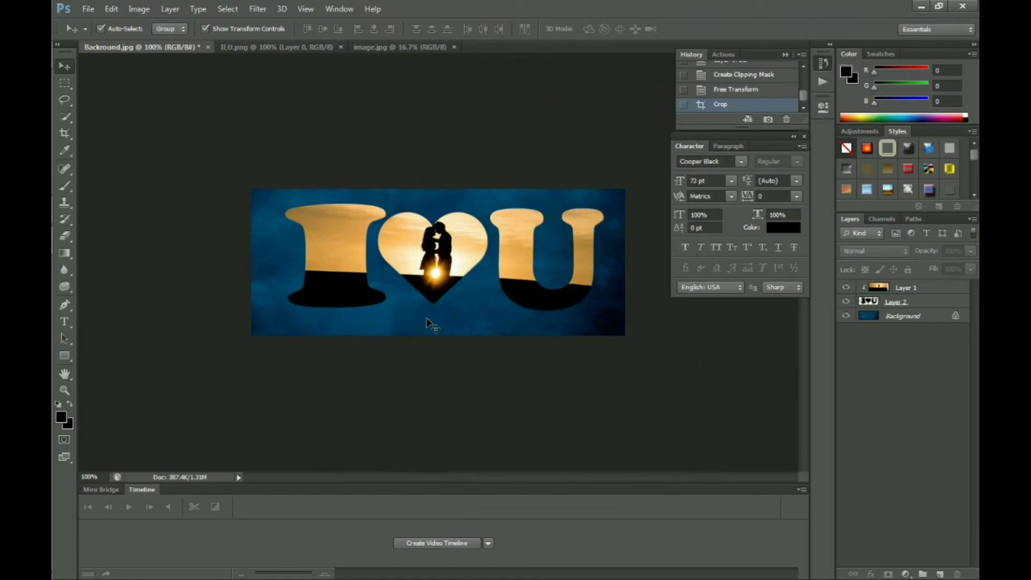